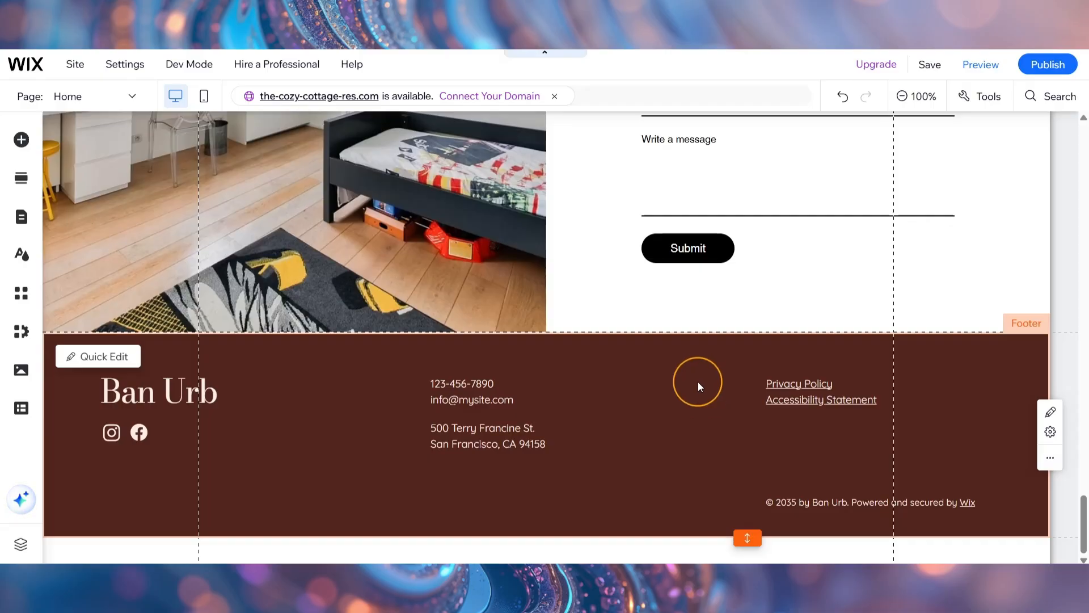
Step: Examine the footer's strip and column structure, including the background options of its third column
click(841, 231)
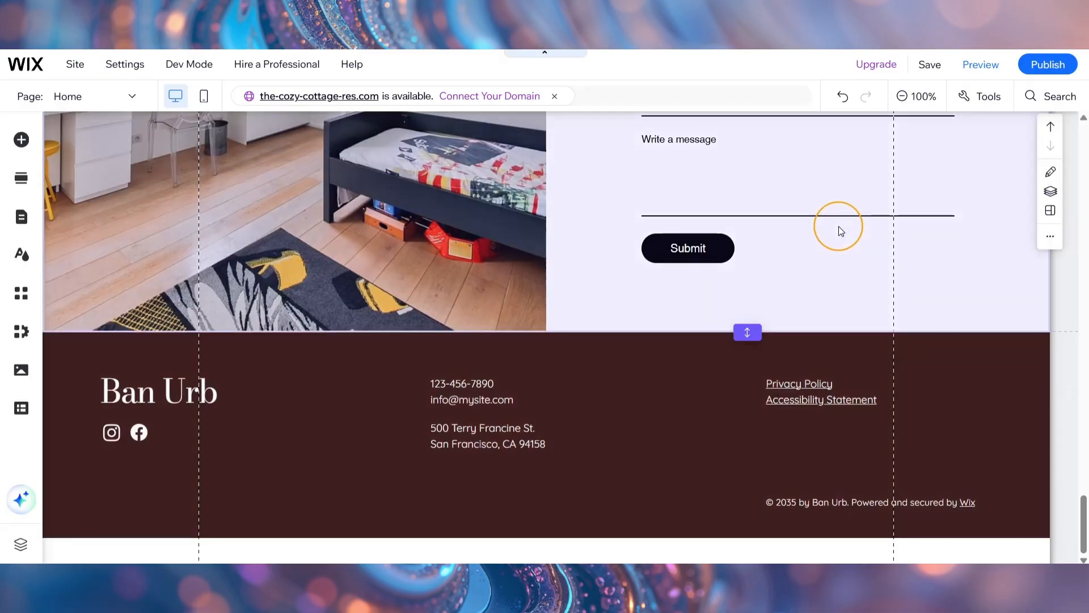
click(759, 343)
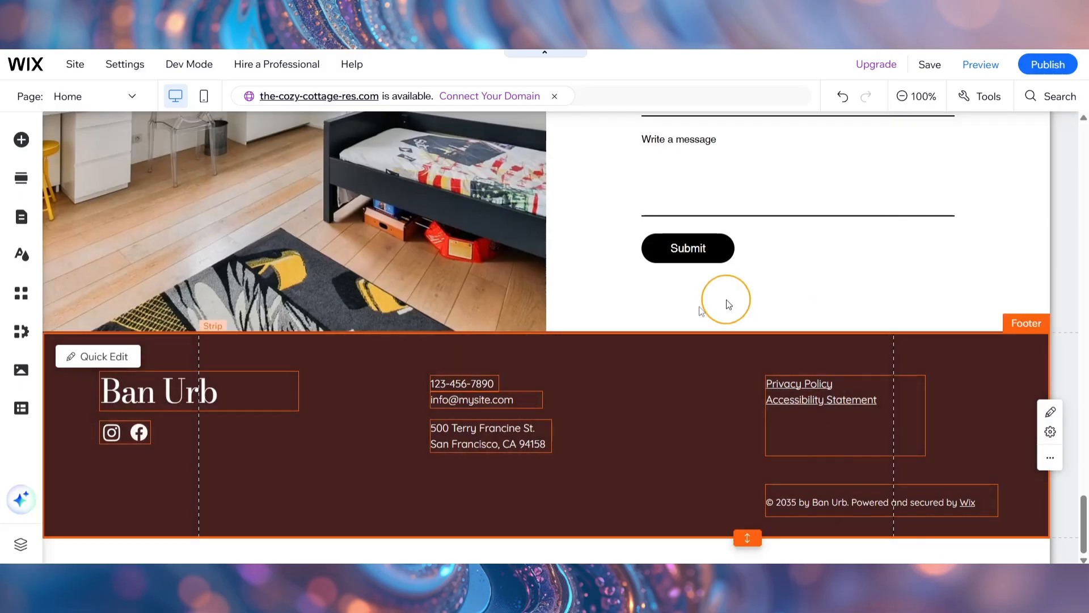
click(678, 400)
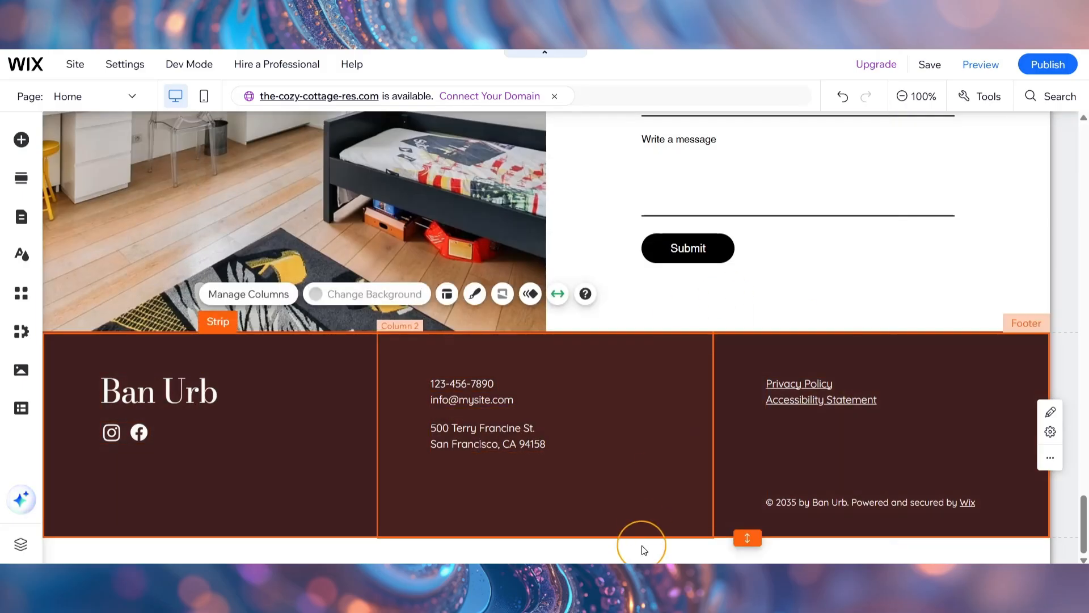
click(726, 349)
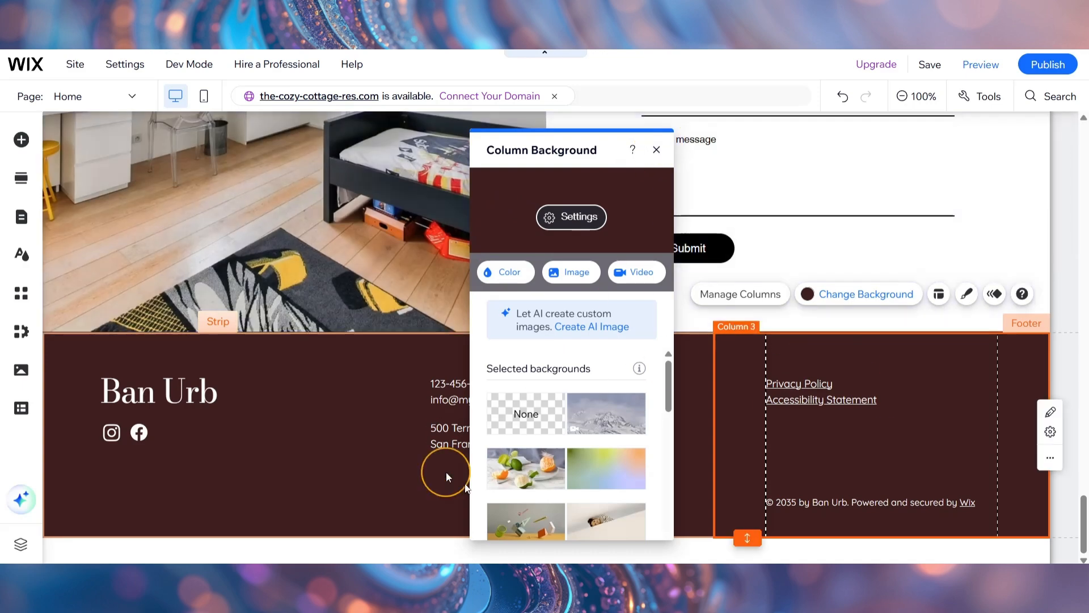
click(656, 149)
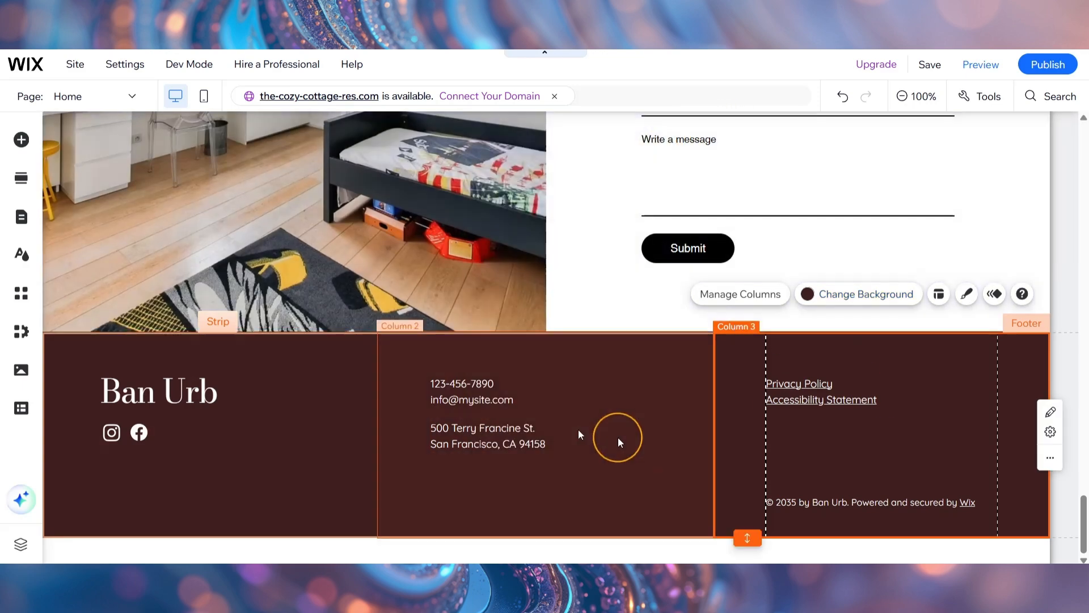
click(935, 467)
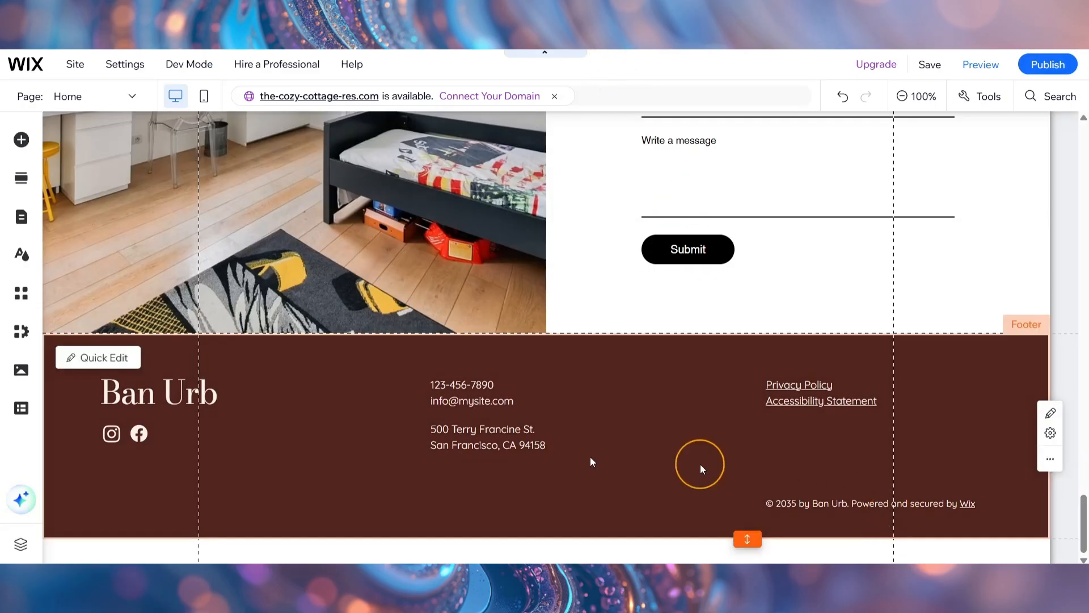
Step: Delete the Ban Urb title from the footer's first column and shift the social bar slightly down
click(162, 389)
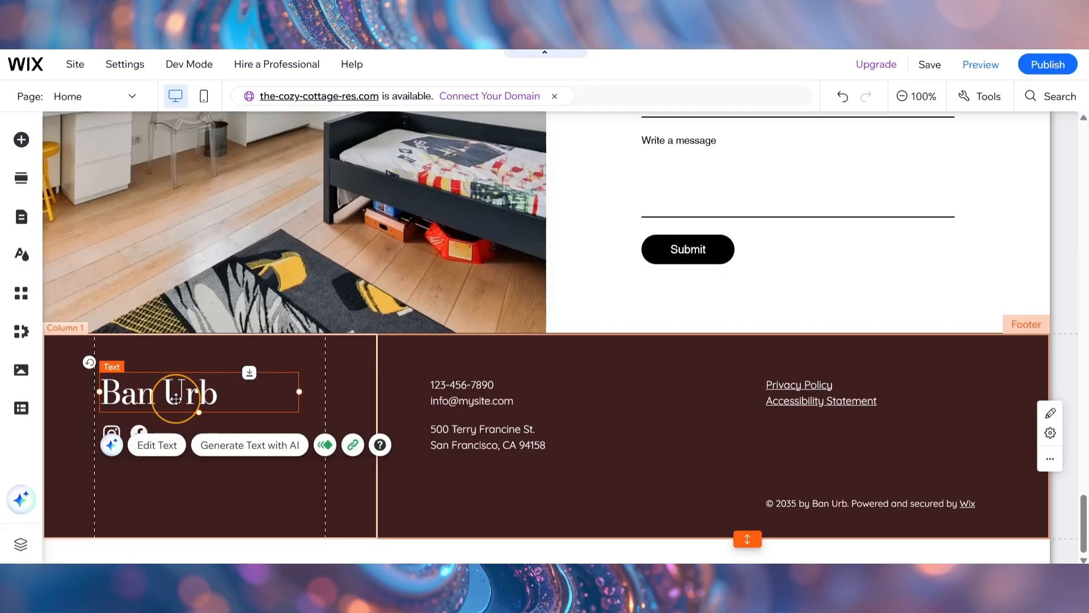
key(Delete)
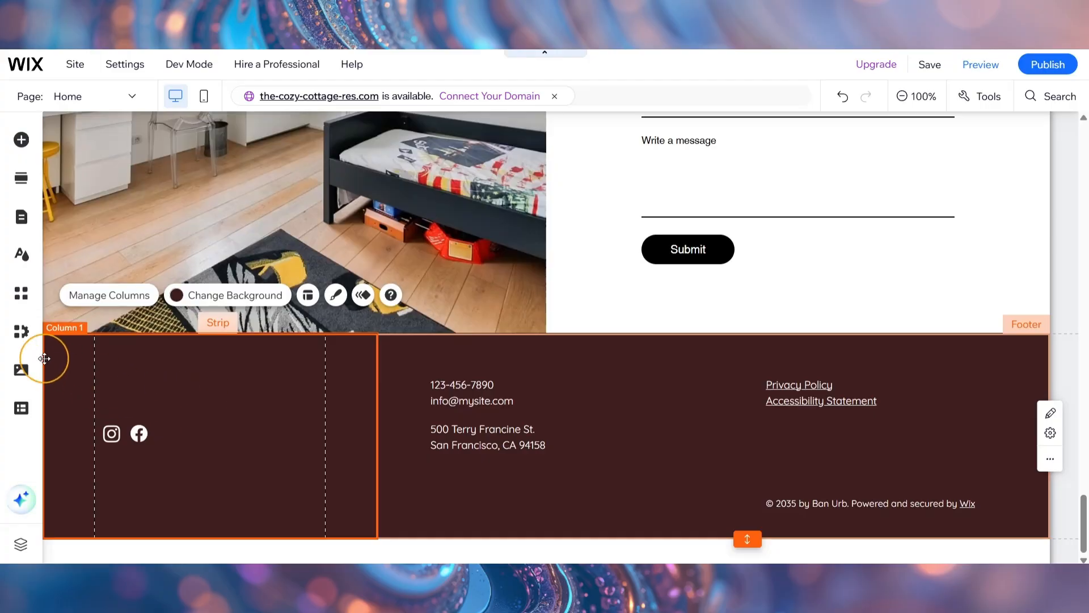
click(121, 433)
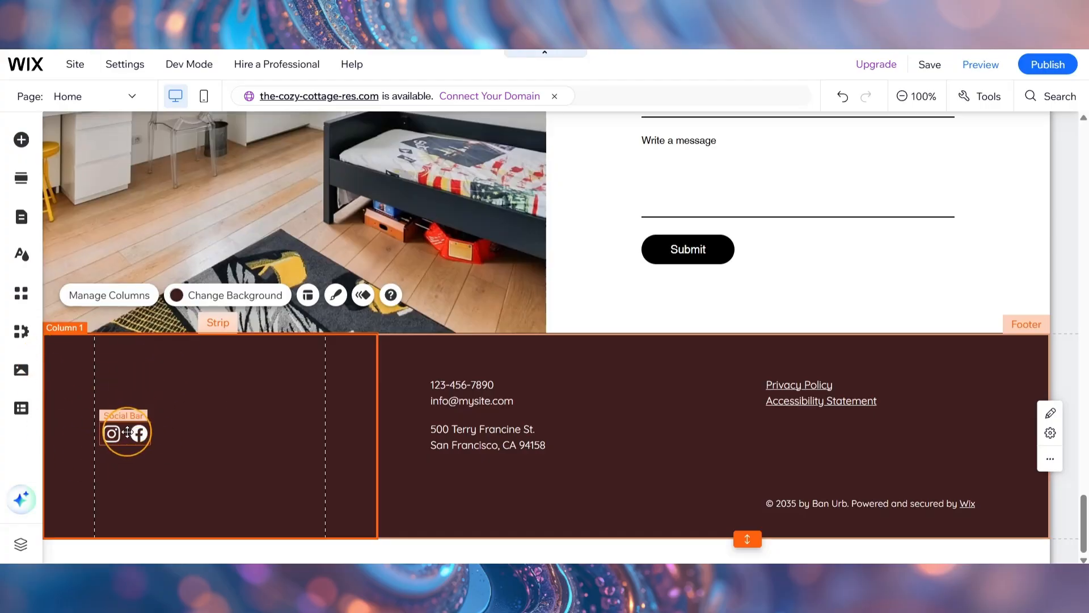
drag(121, 432, 128, 461)
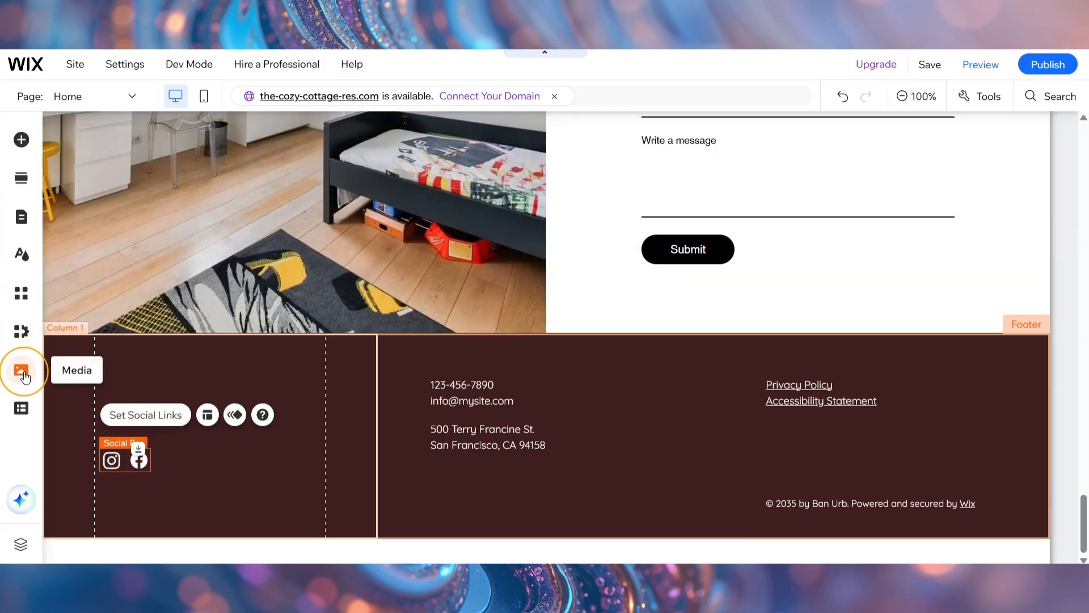
Step: Add the white Cozy Cottage Resort logo from the site files to the footer's first column
click(23, 373)
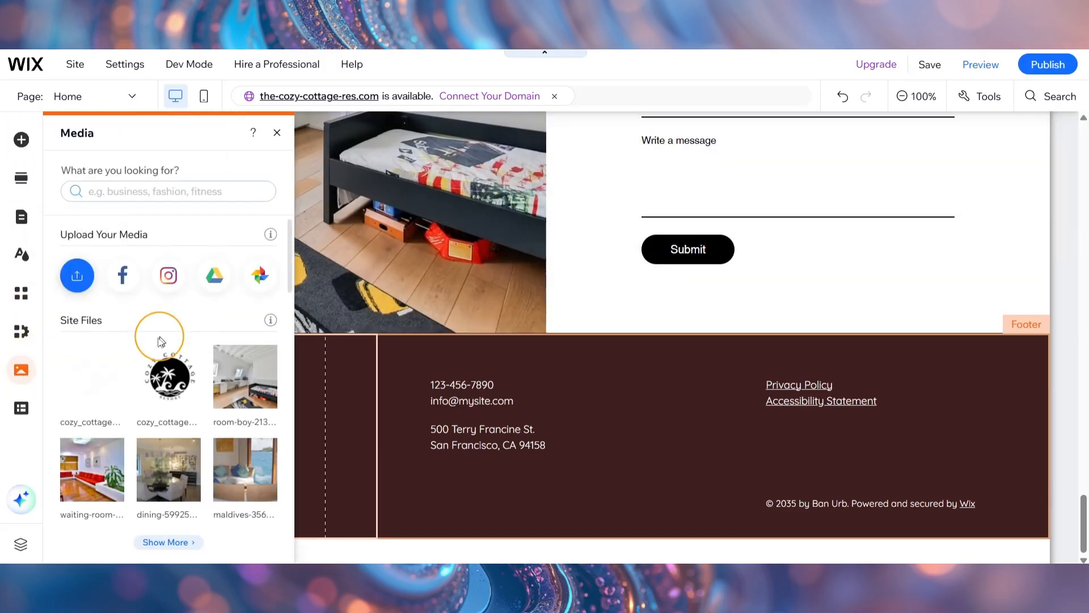
click(172, 546)
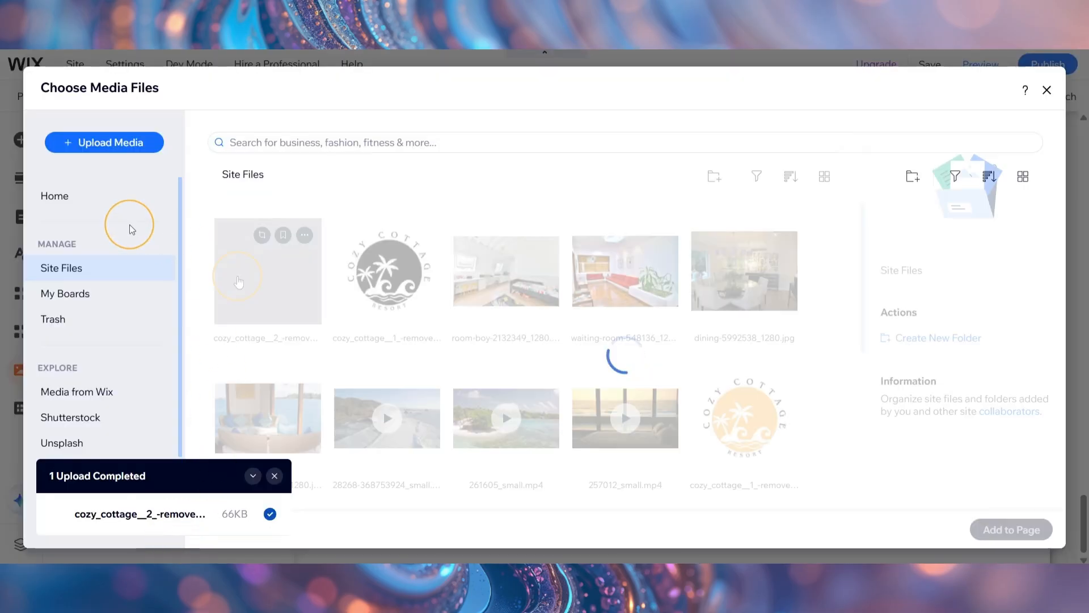
click(1005, 529)
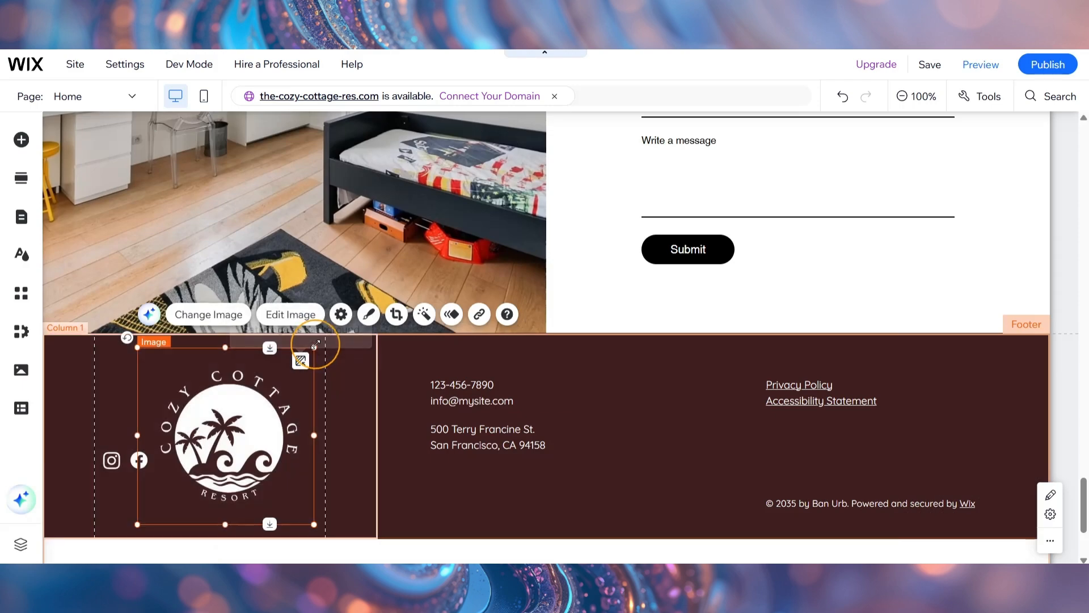
Step: Shrink the logo, place it near the top of the footer's first column, and move the social bar beneath it
drag(311, 353, 281, 408)
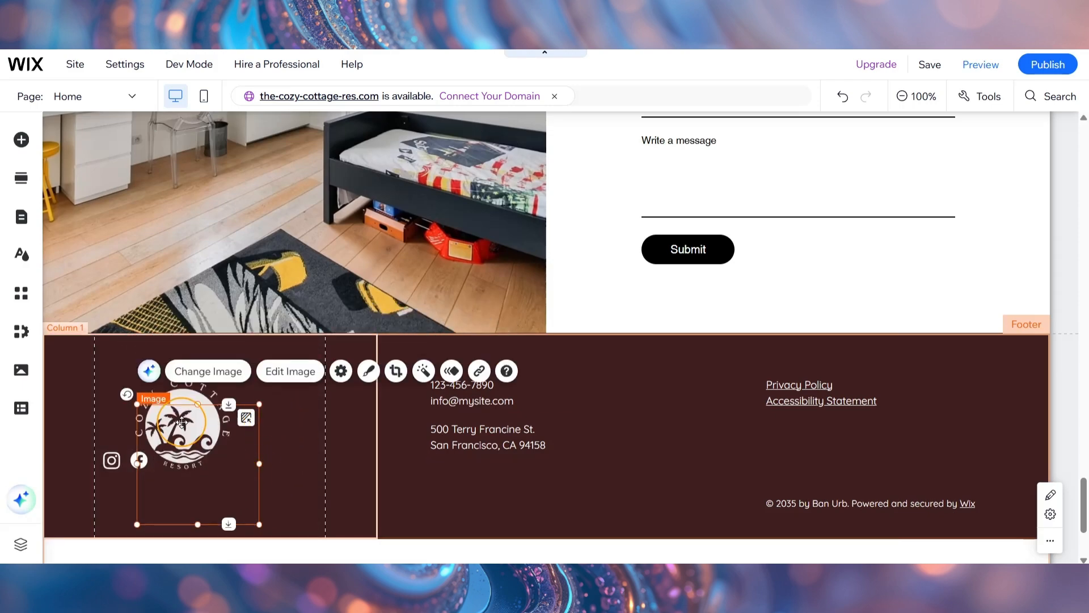
drag(230, 460, 218, 408)
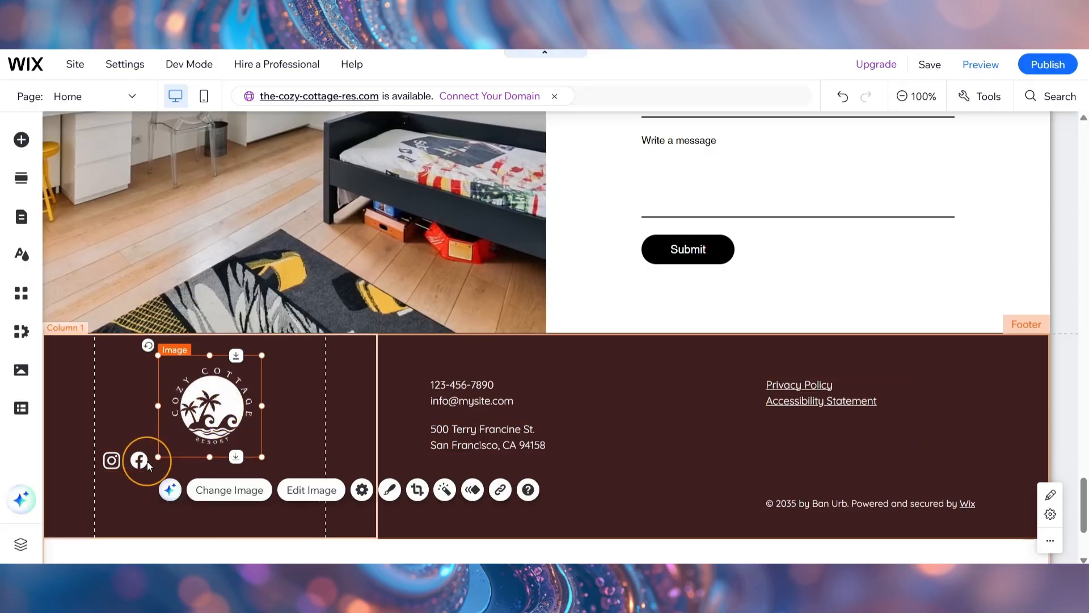
drag(141, 461, 201, 472)
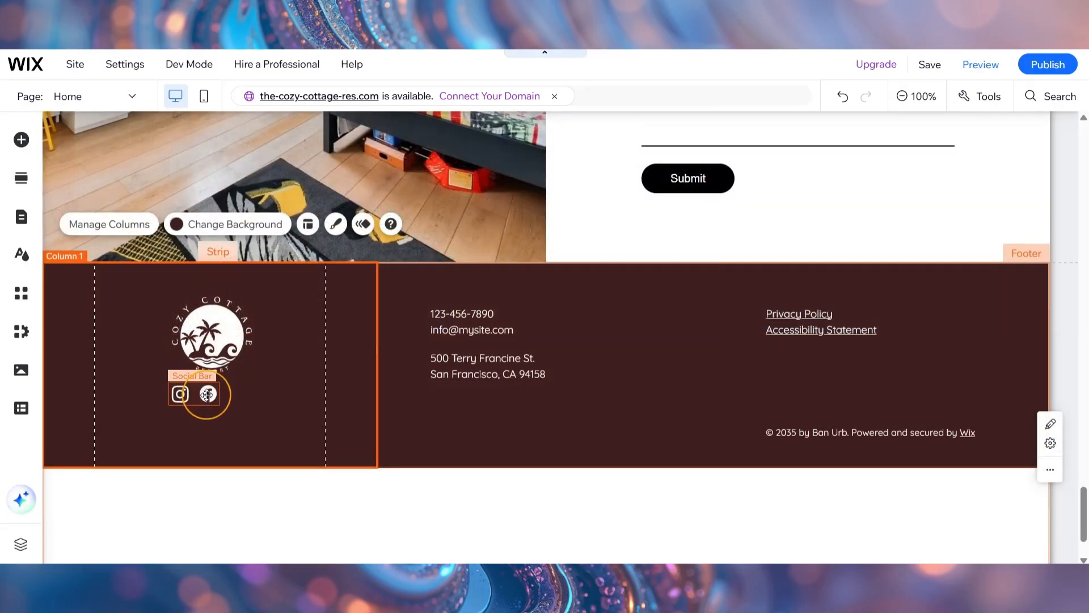
drag(206, 396, 176, 418)
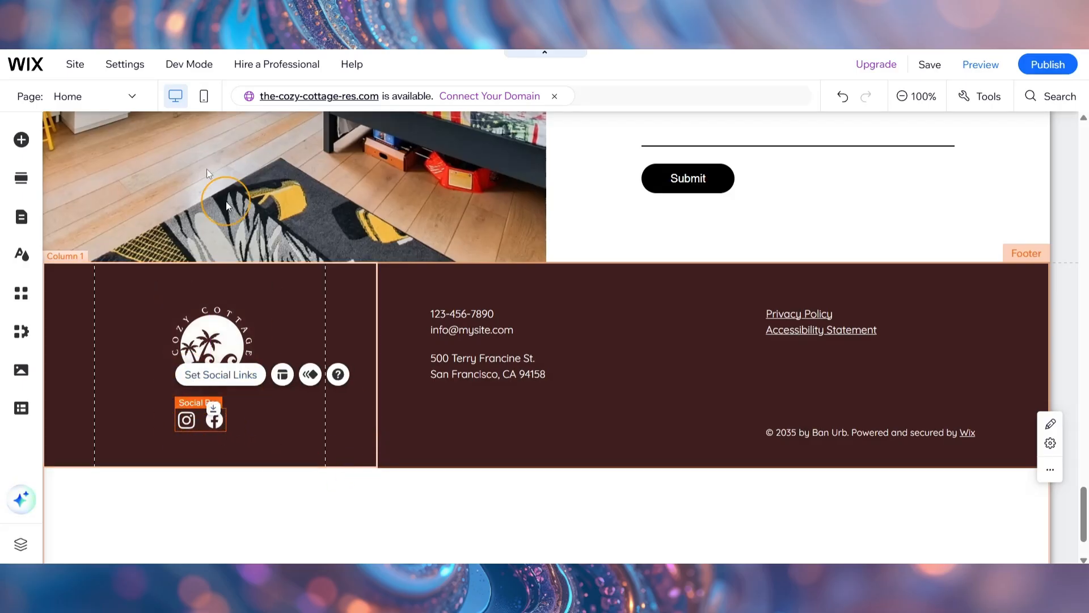
Step: Look through the social bar styles offered among the addable elements
click(14, 140)
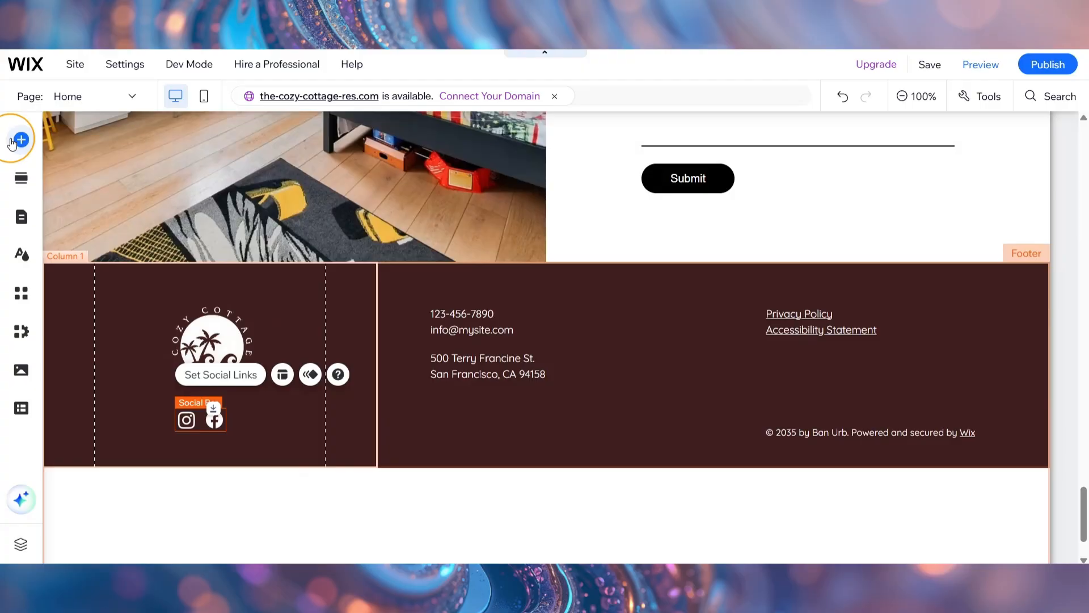
click(74, 398)
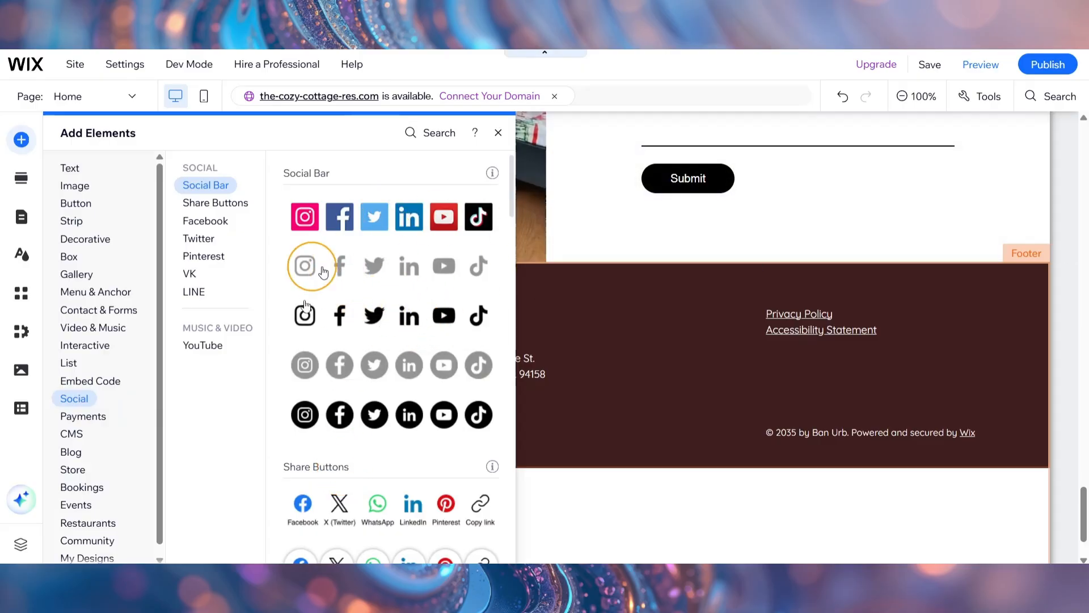
click(498, 134)
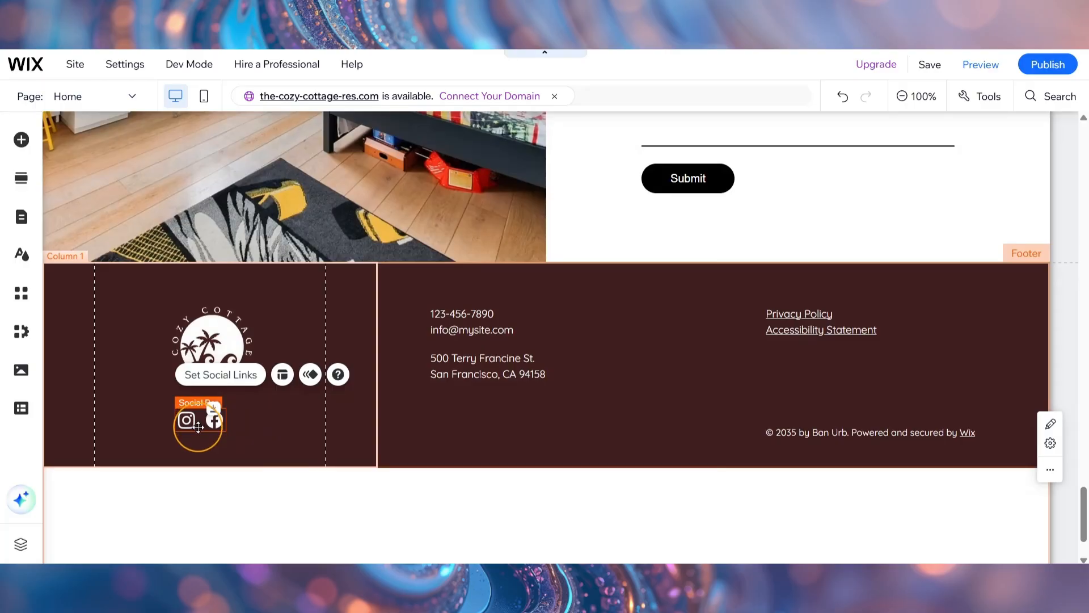
Step: Open the social bar's link settings and review the web address and opening options of the Instagram icon
click(223, 376)
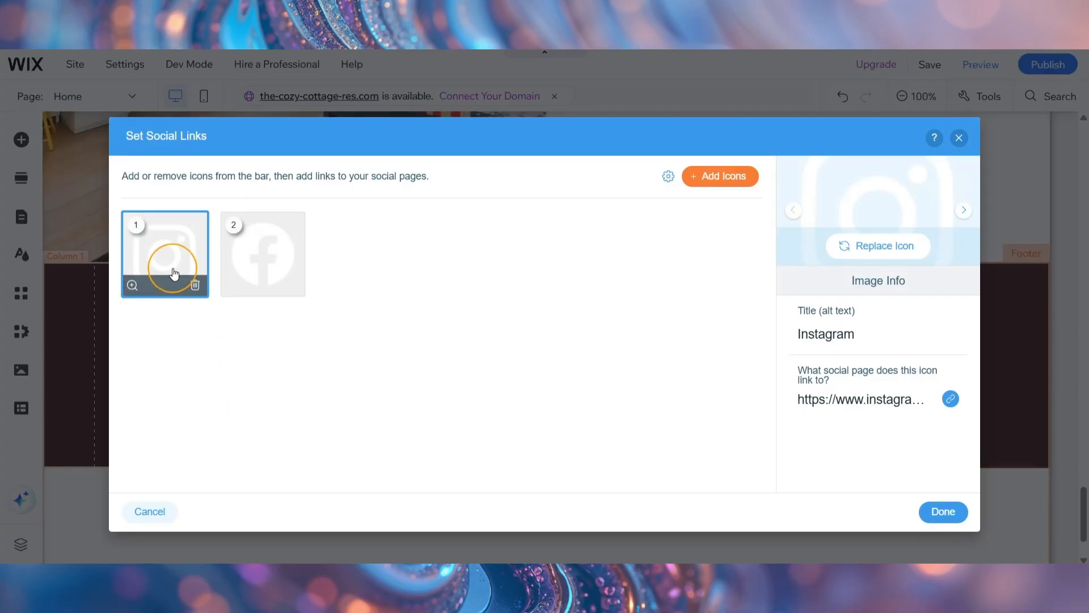
click(864, 404)
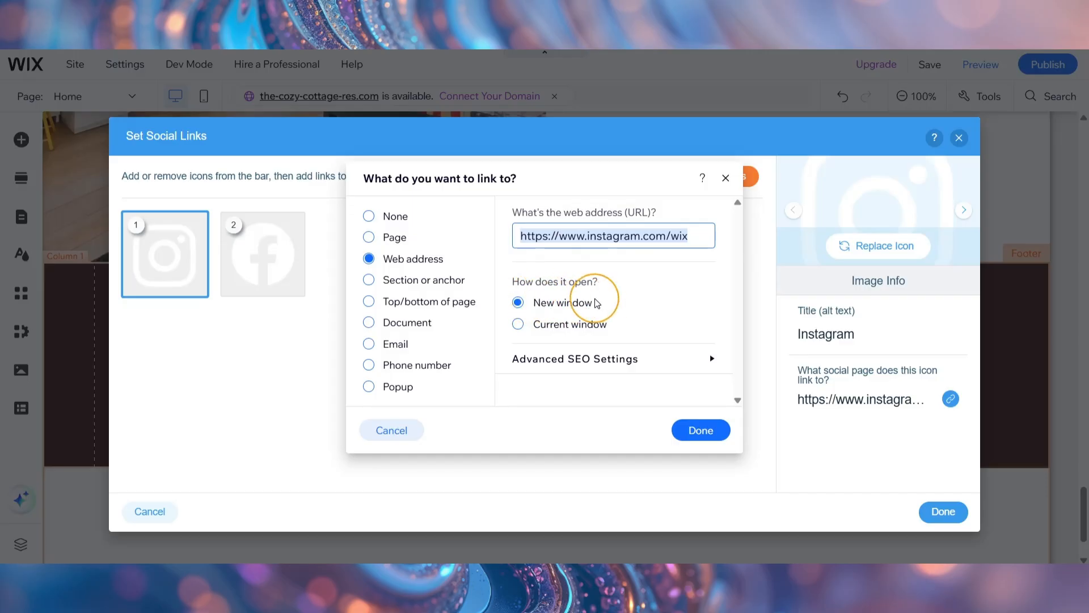
click(701, 430)
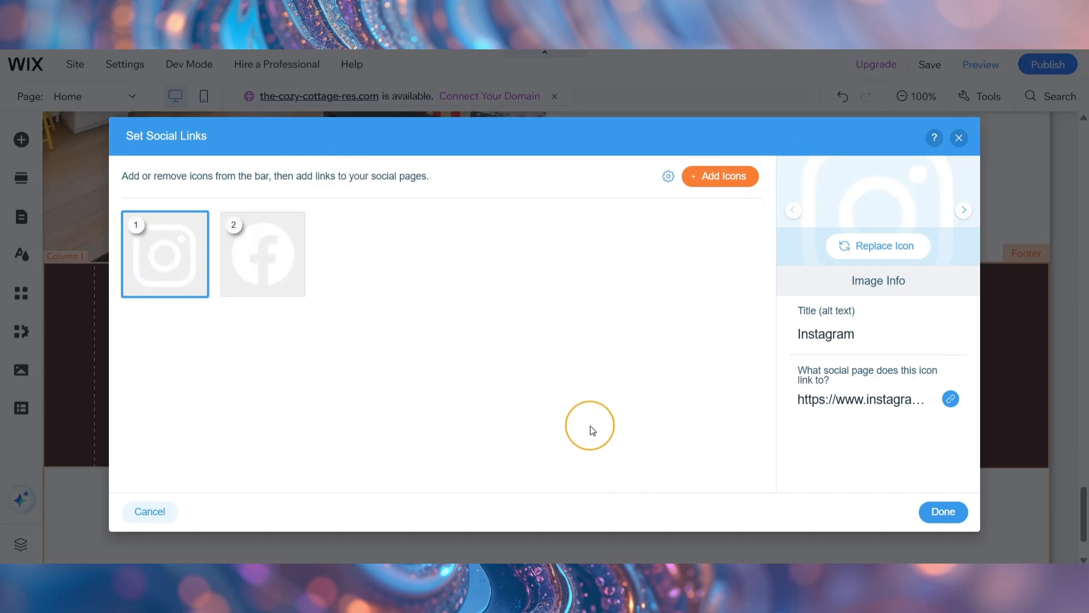
Step: Search the icon library for youtube and add the white YouTube icon to the footer's social bar
click(721, 179)
click(545, 142)
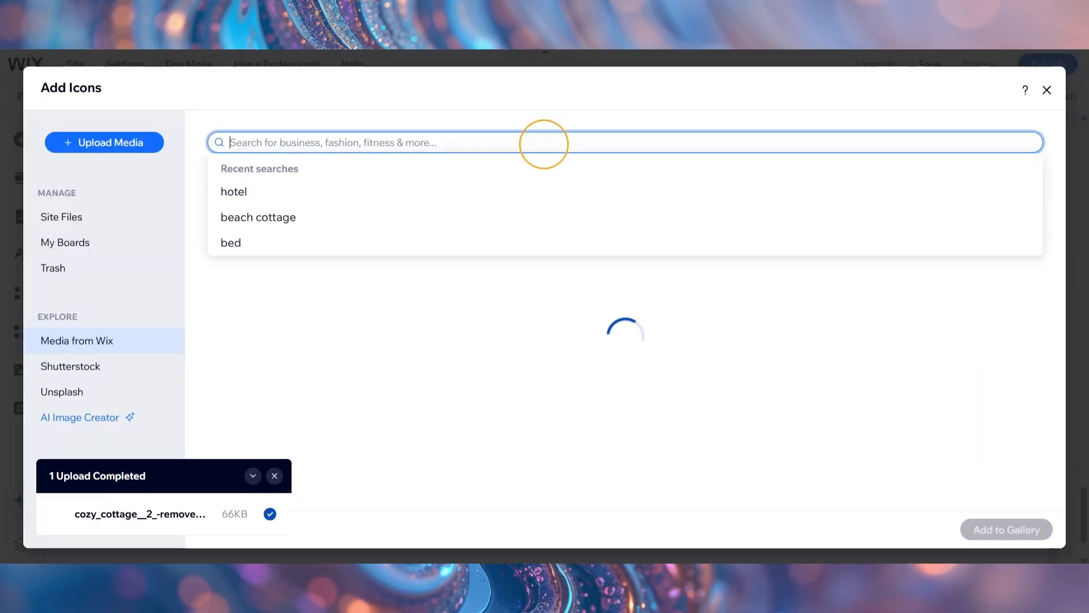
text(youtube)
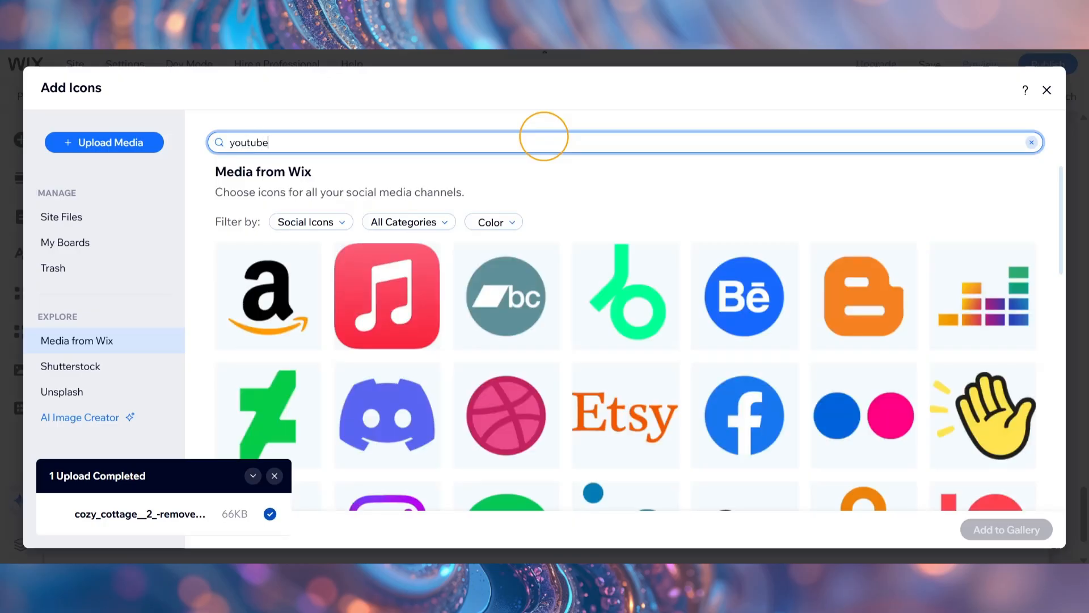
key(Return)
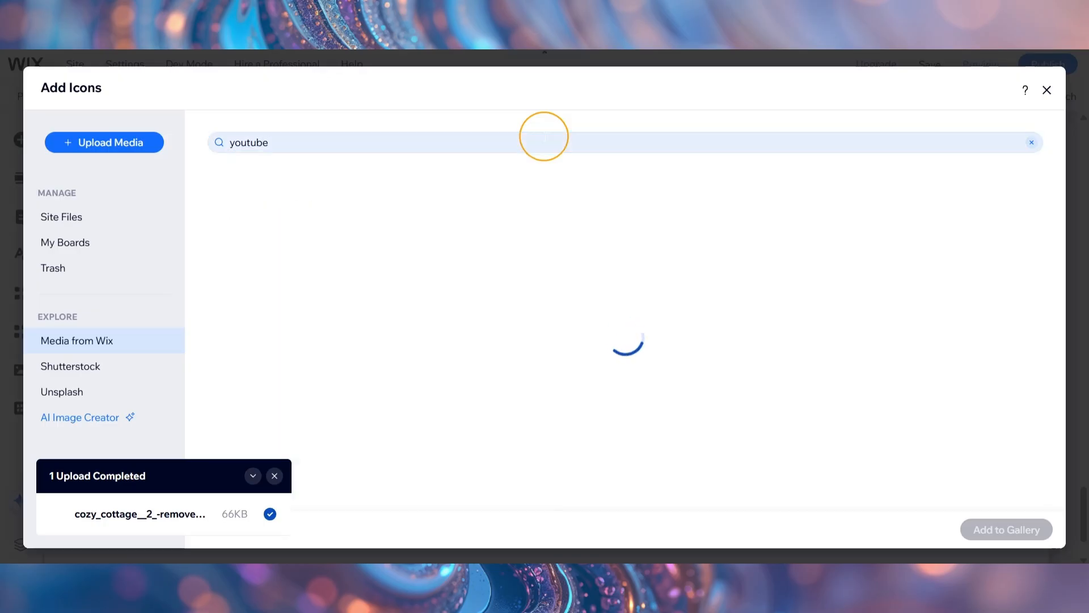
mouse_move(628, 298)
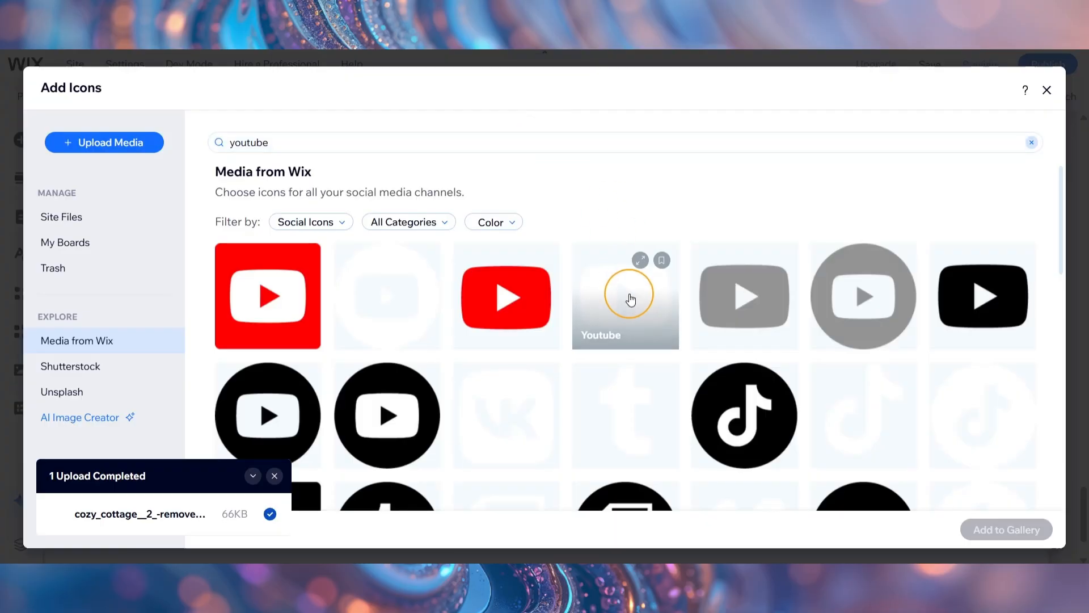
click(630, 299)
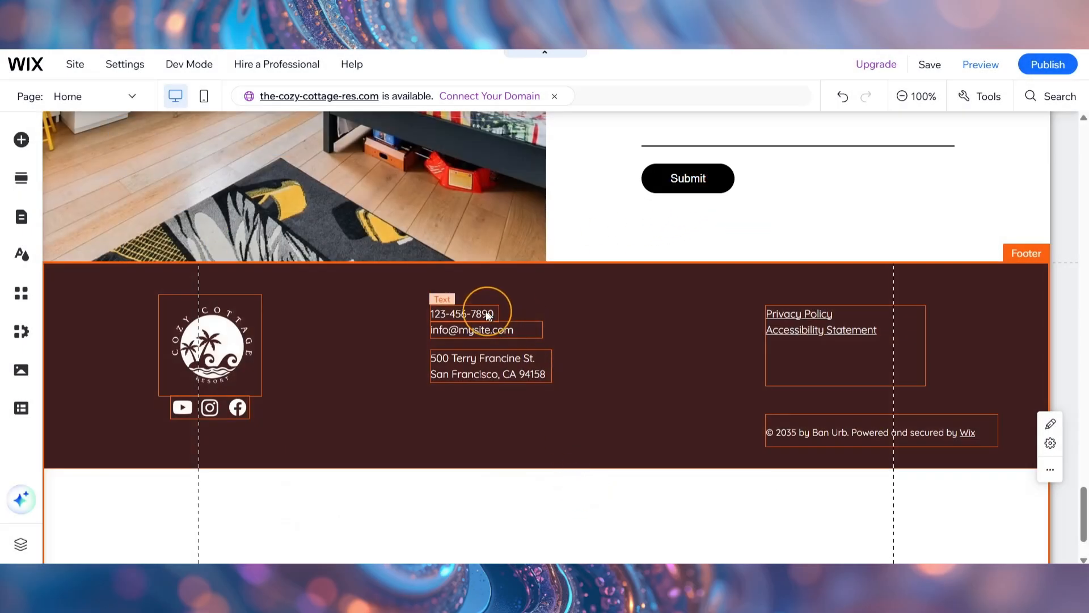
Step: Inspect the phone, email and address texts in the footer's second column and the policy links in the third
click(487, 315)
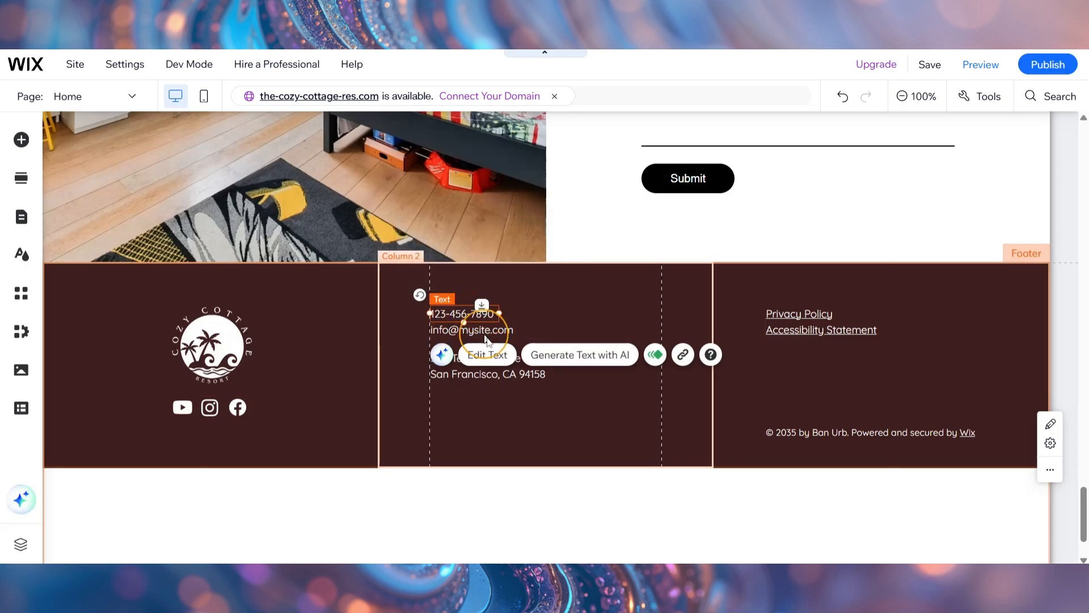
click(482, 330)
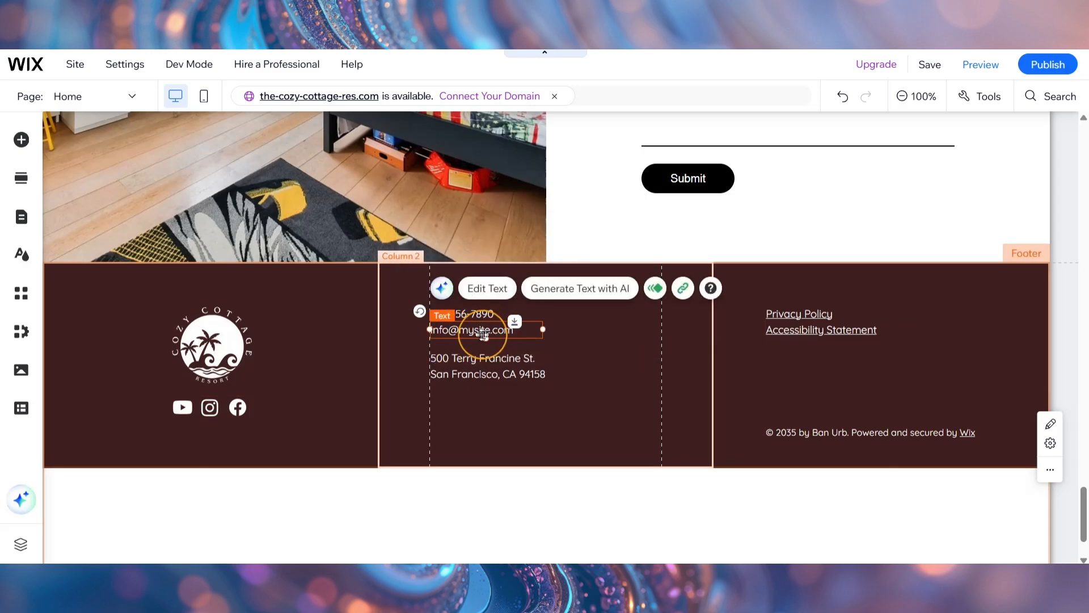
click(464, 358)
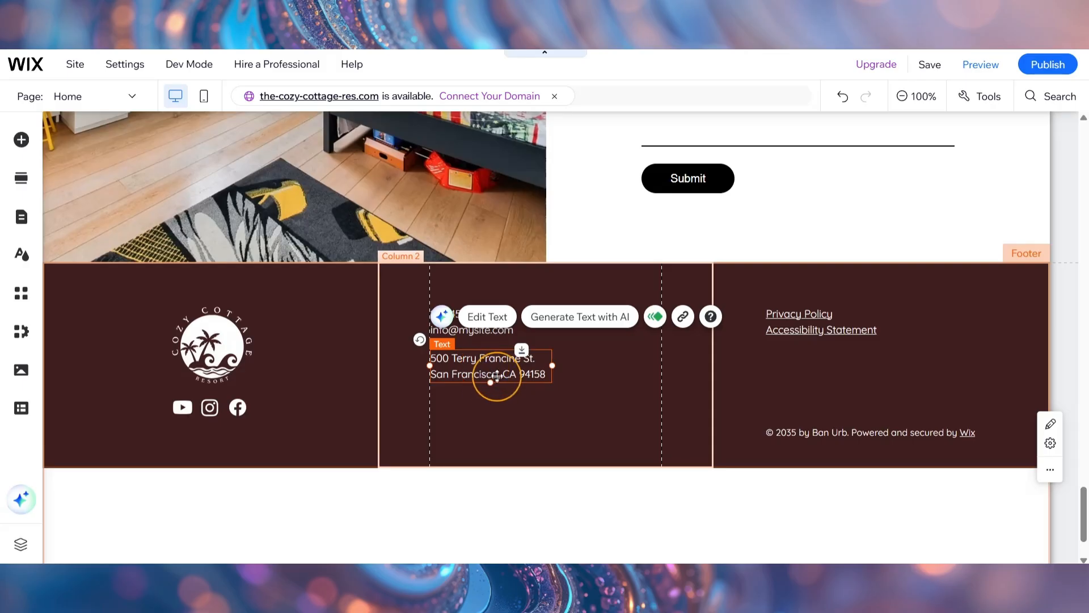
click(614, 409)
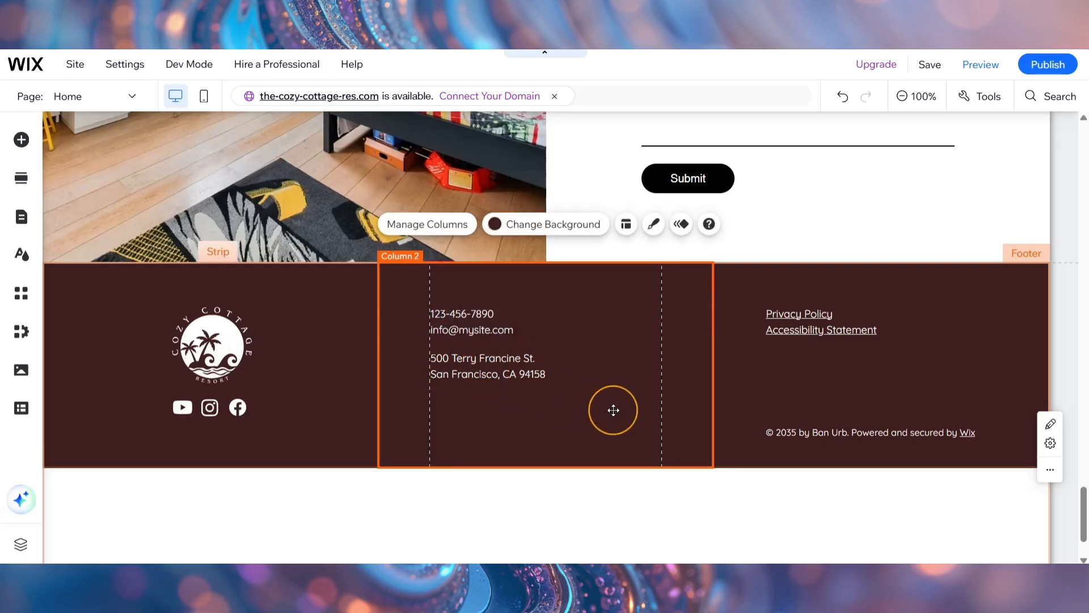
click(863, 346)
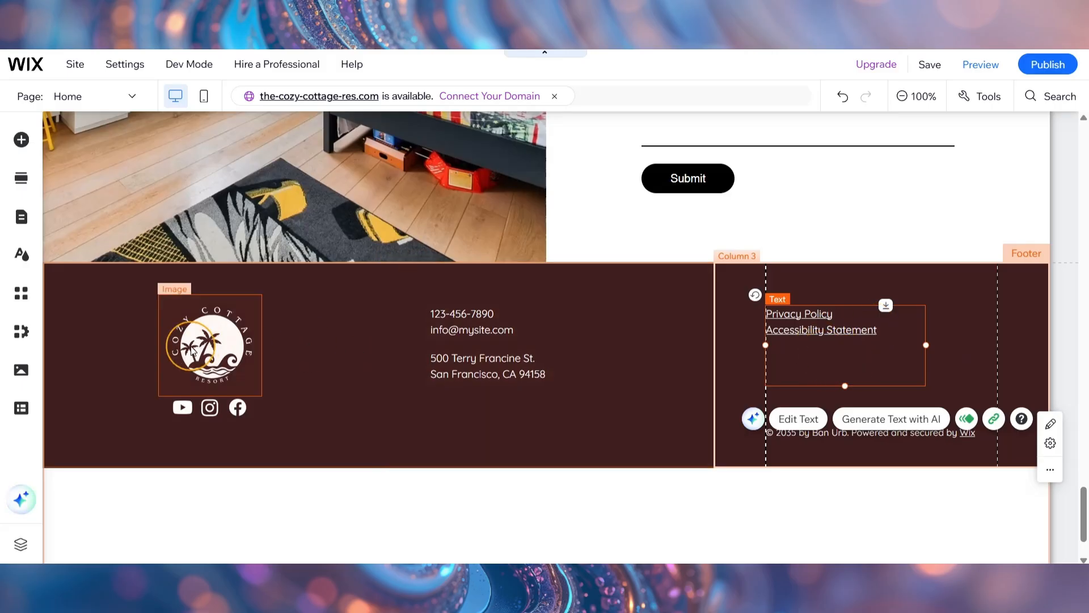
Step: Nudge the logo slightly upward in the footer's first column and select the second column
drag(194, 341, 190, 341)
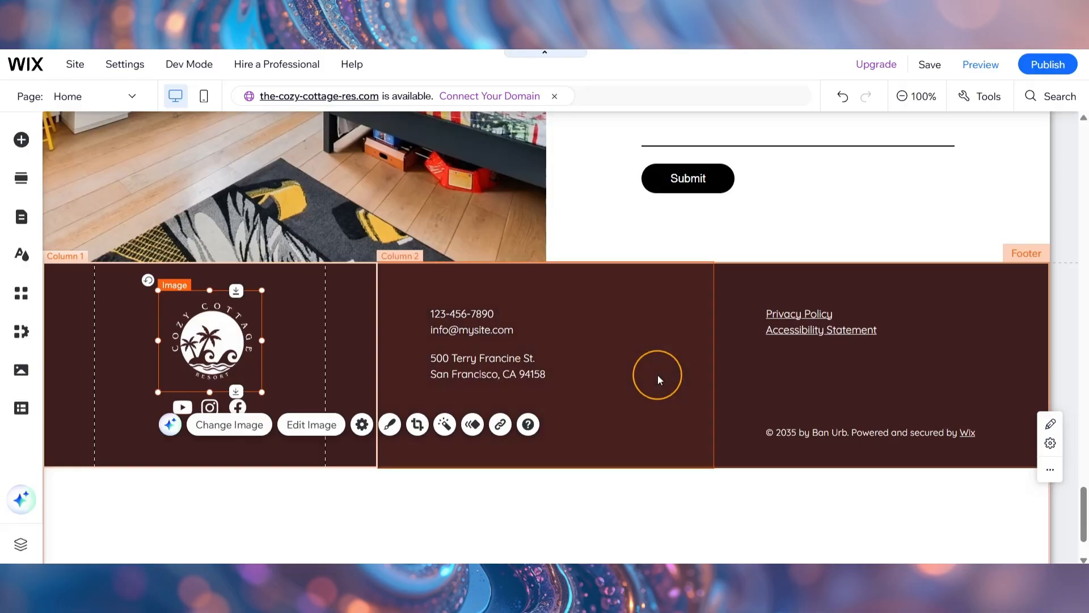
click(658, 374)
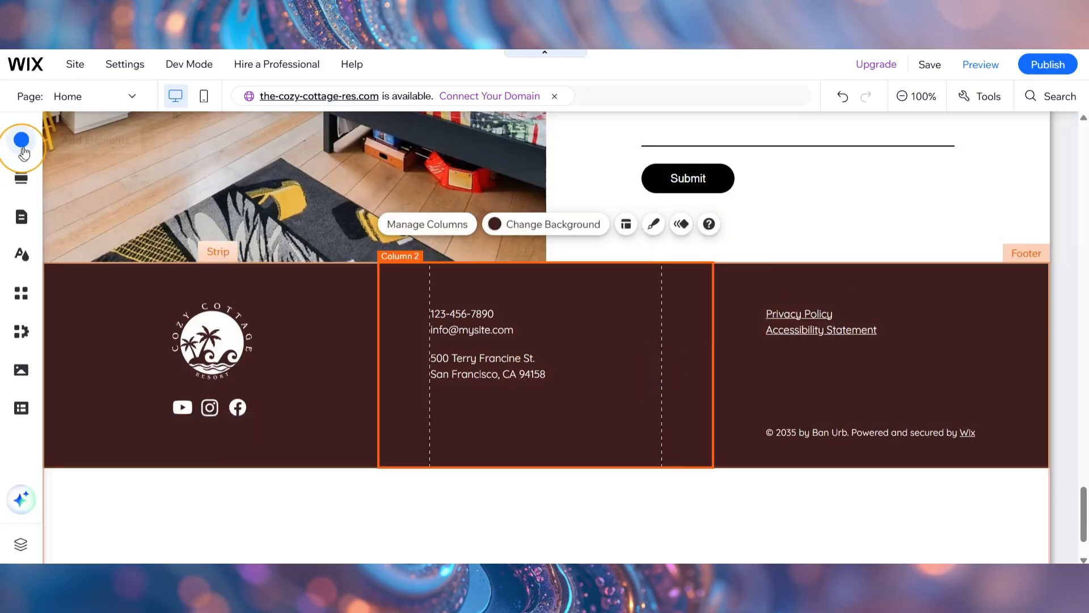
Step: Browse the vertical menu designs among the addable menu and anchor elements, then return to the policy links text in the footer
click(22, 141)
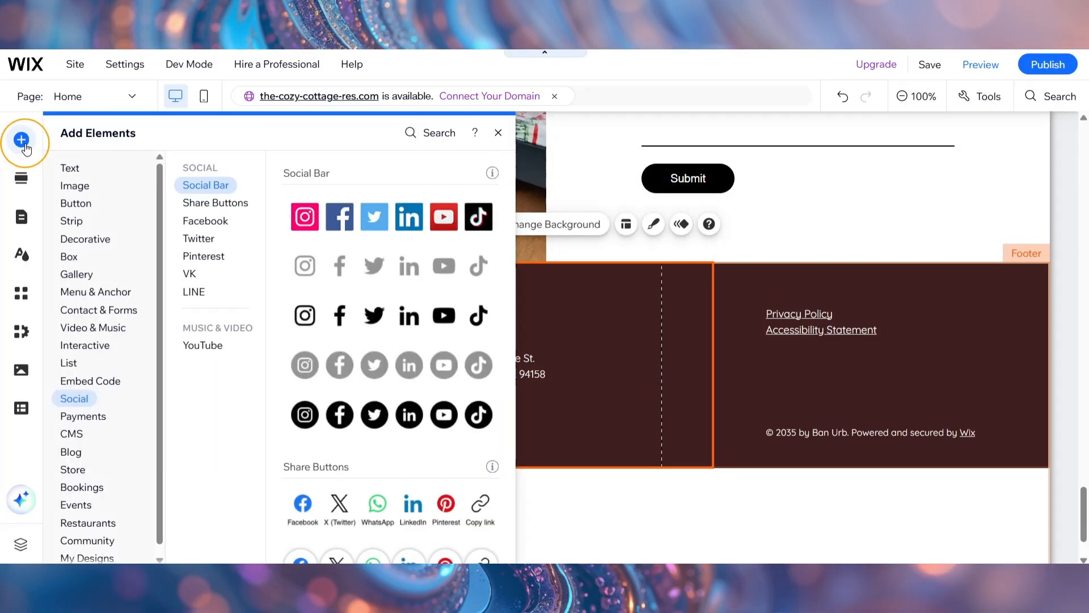
click(75, 274)
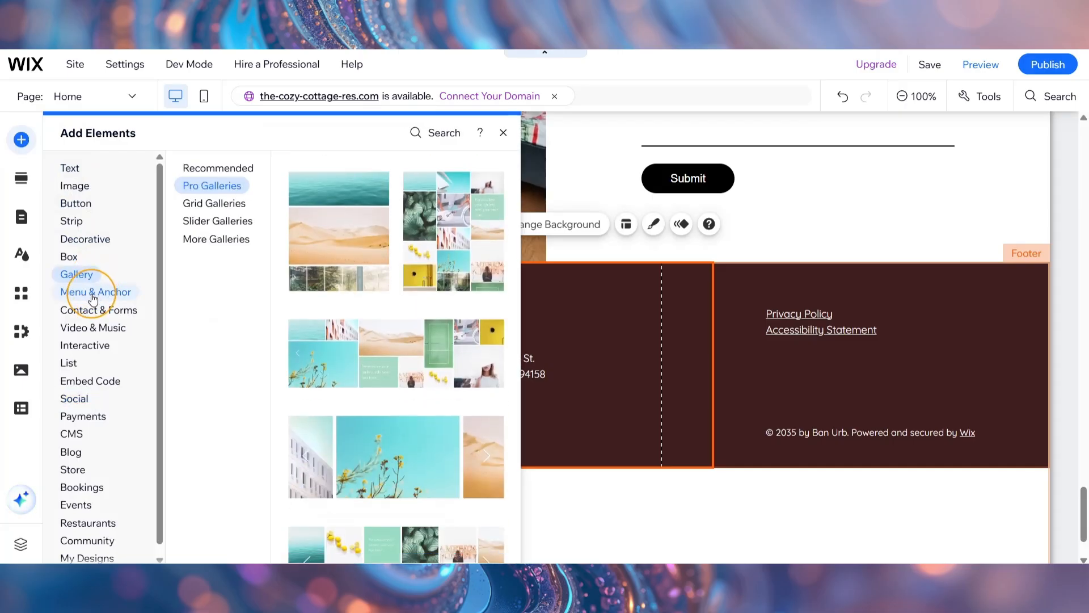
click(93, 295)
click(204, 224)
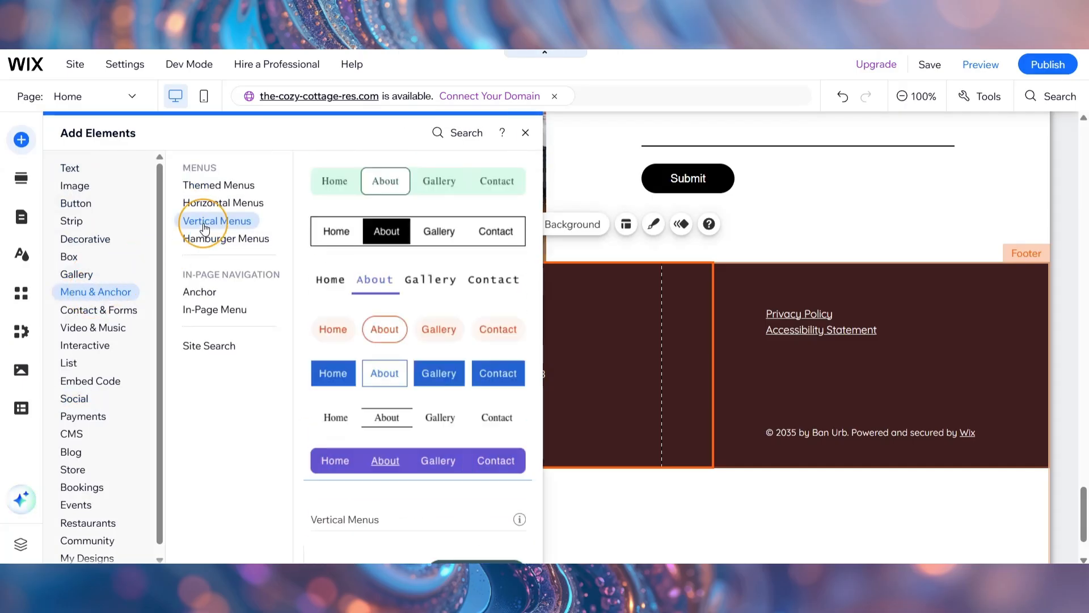
scroll(418, 400, down, 9)
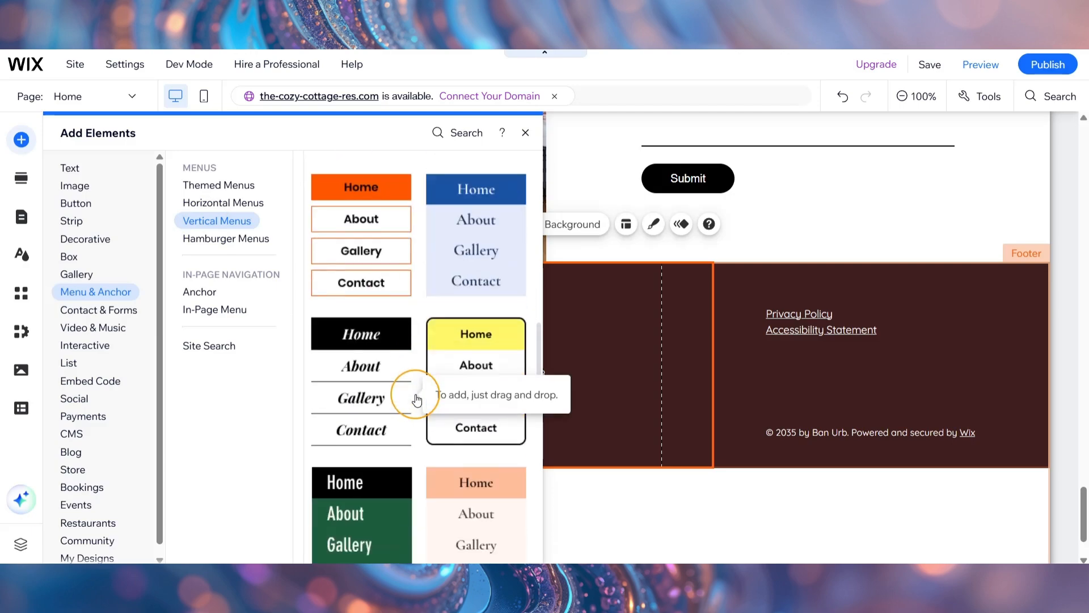
scroll(415, 407, up, 8)
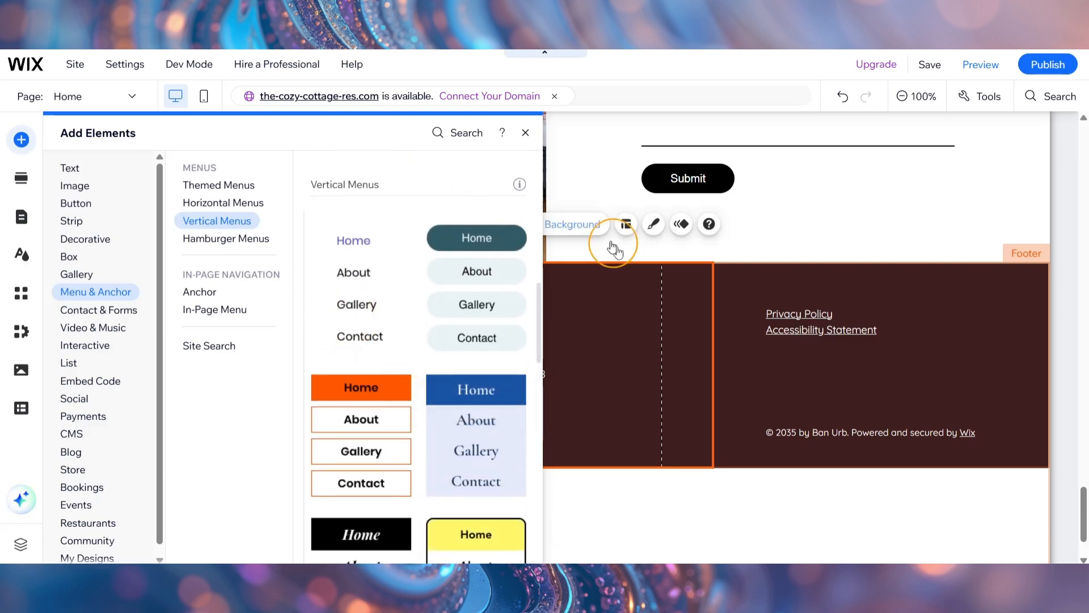
click(812, 330)
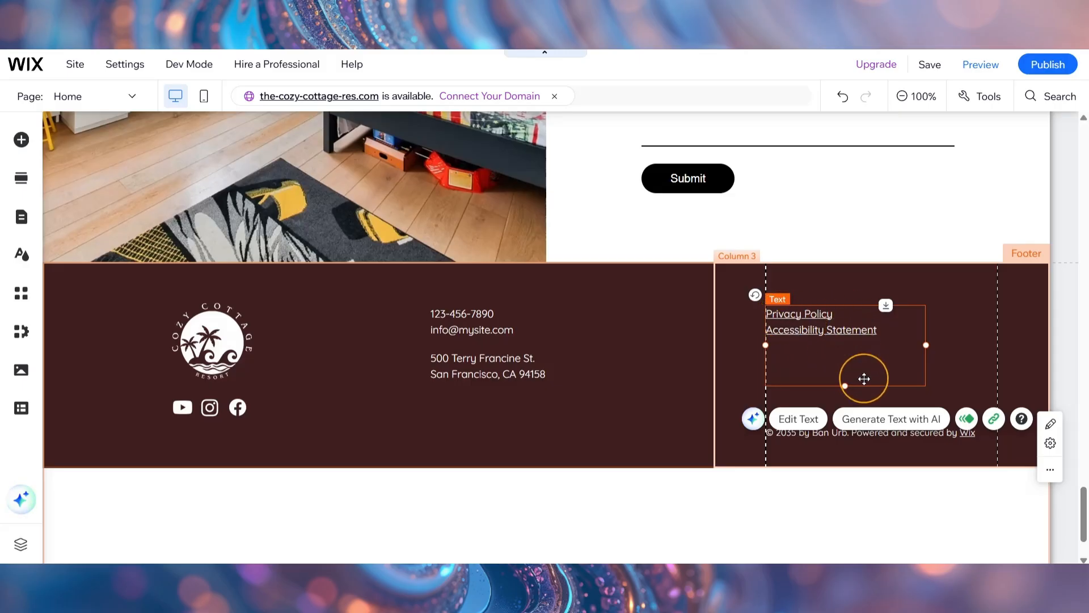
Step: Move the phone, email and address texts together toward the centre of the footer's second column
scroll(680, 341, down, 2)
click(527, 274)
drag(528, 275, 582, 280)
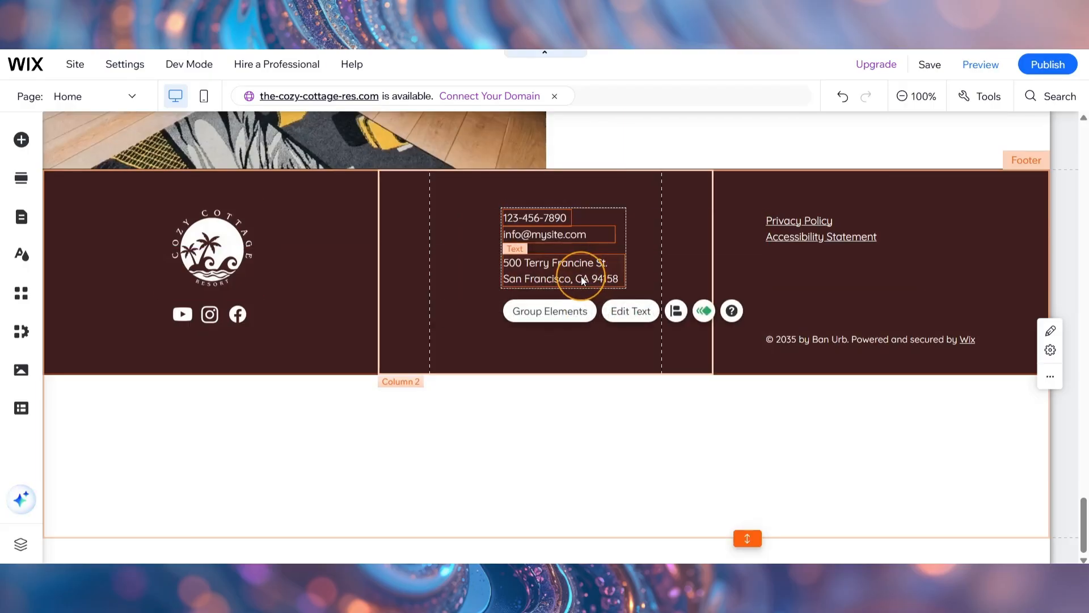
Step: Shrink the footer's height to remove the empty white space beneath its column strip
click(703, 472)
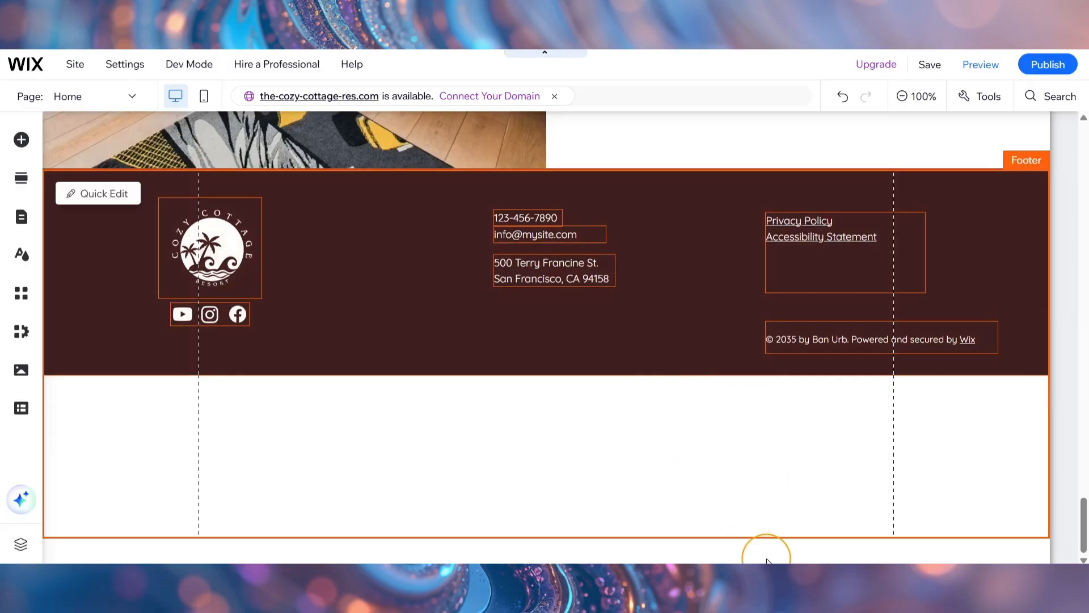
double_click(746, 536)
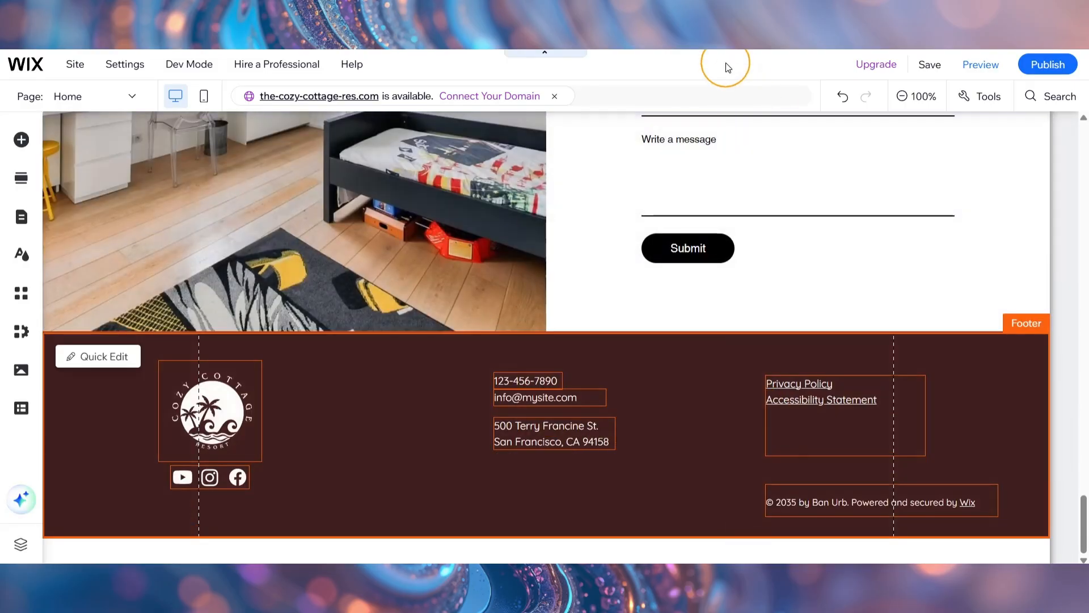
click(719, 79)
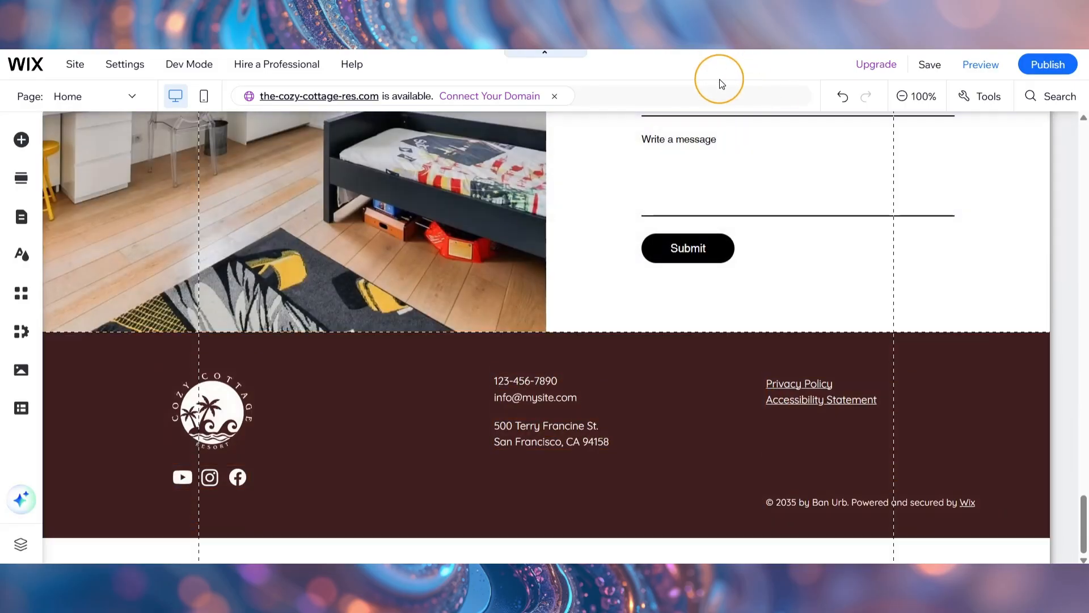
Step: Save the site, dismiss the save confirmation without publishing and select the footer
click(927, 72)
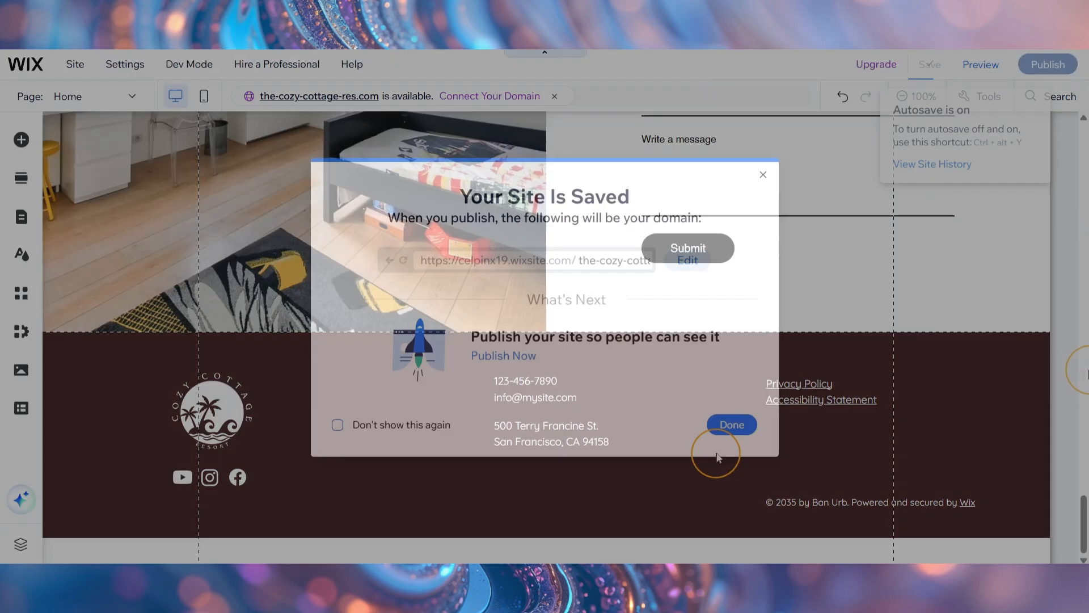
click(732, 424)
click(972, 410)
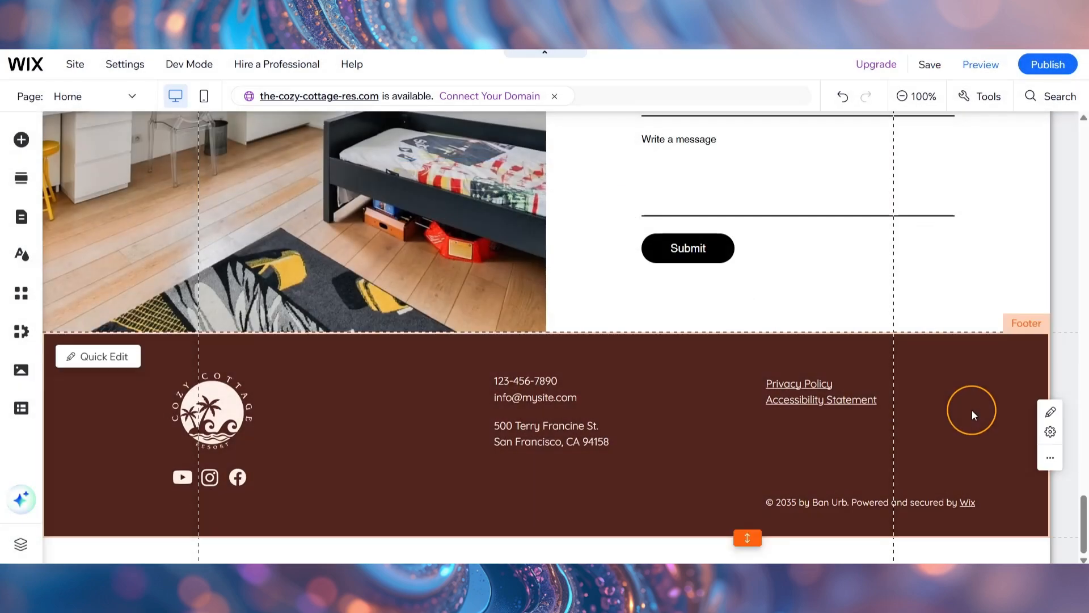